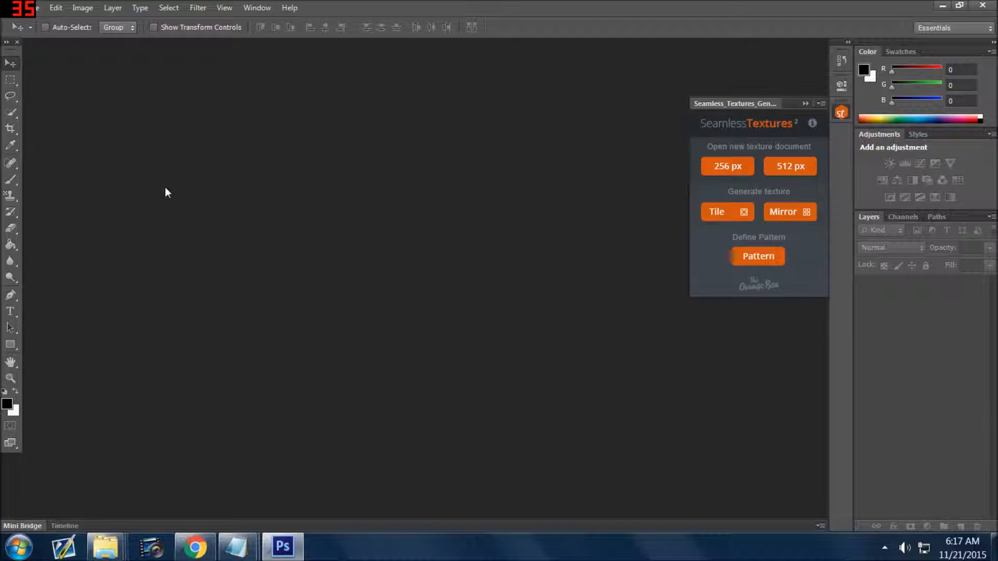
Start a new custom document 512 by 512 in size, with width and height in pixels
left_click(38, 10)
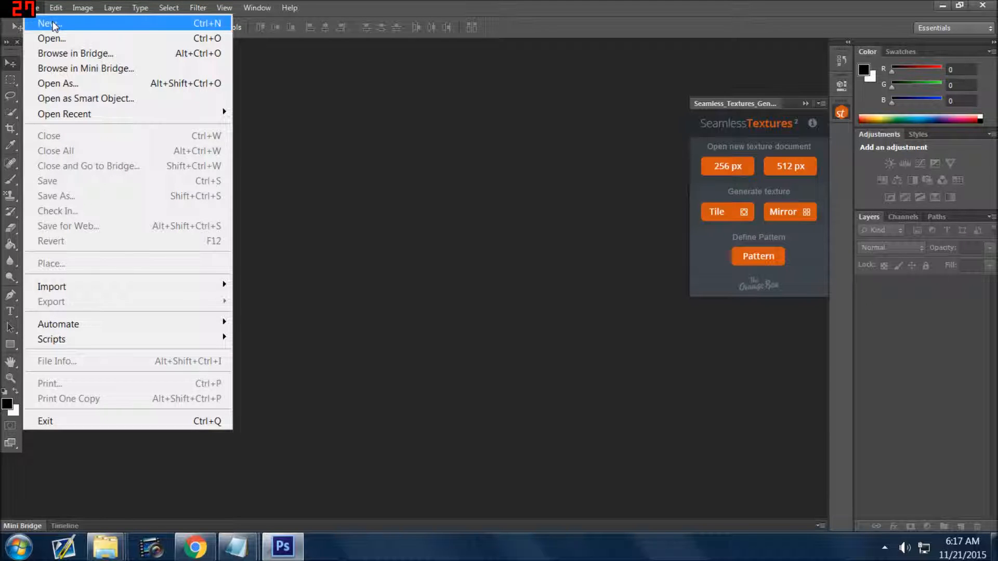
left_click(50, 23)
key("Tab")
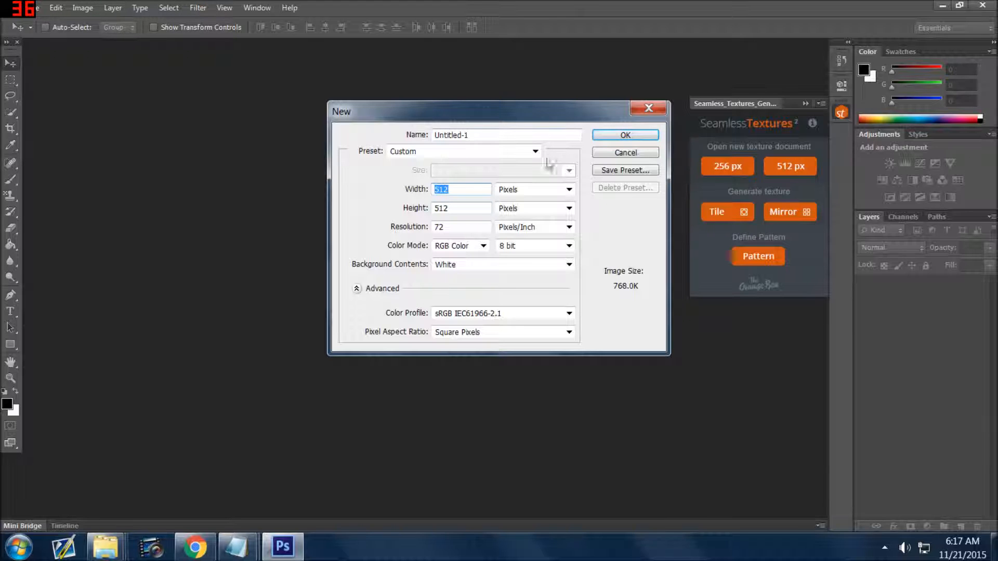
left_click(555, 194)
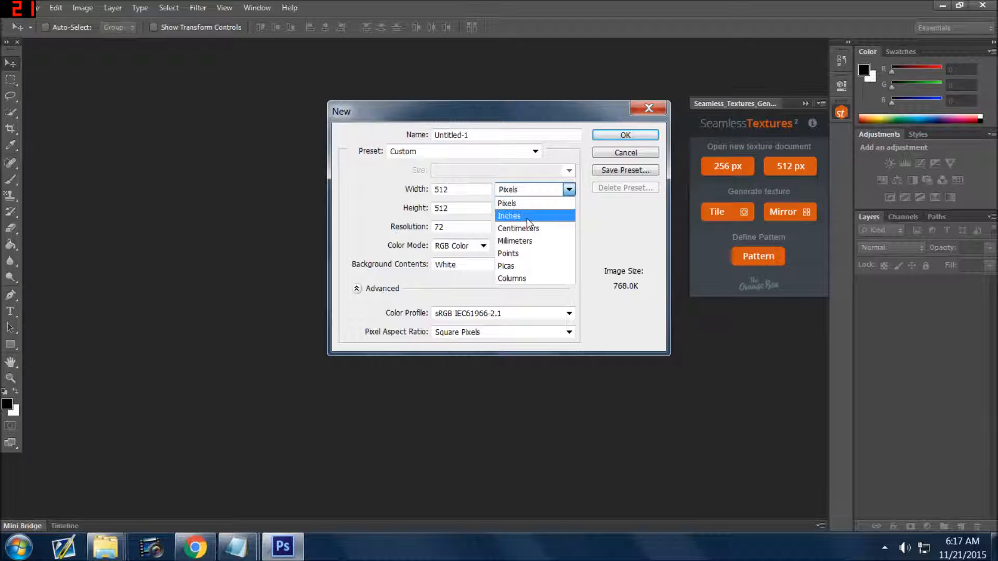
left_click(539, 186)
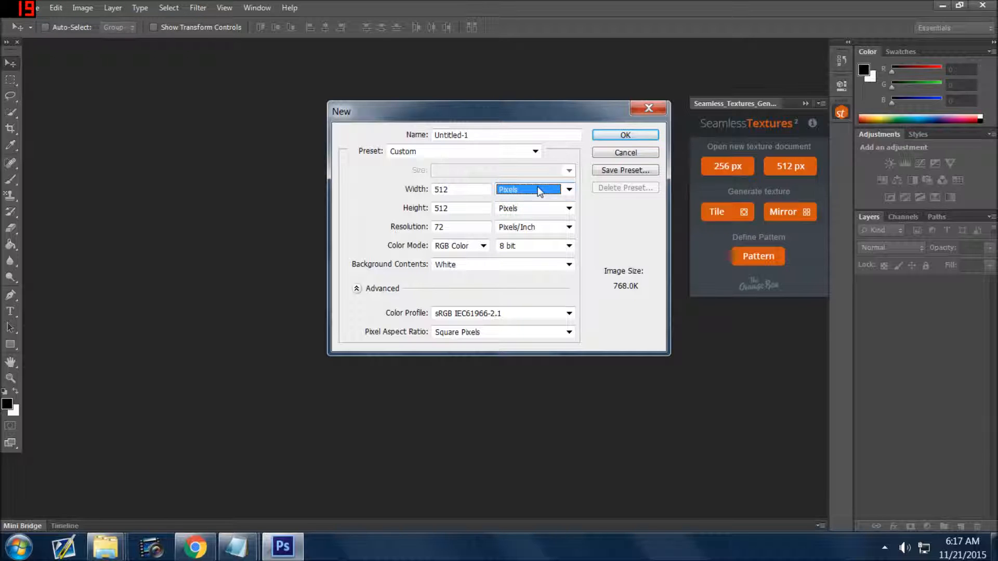
left_click(531, 208)
left_click(532, 207)
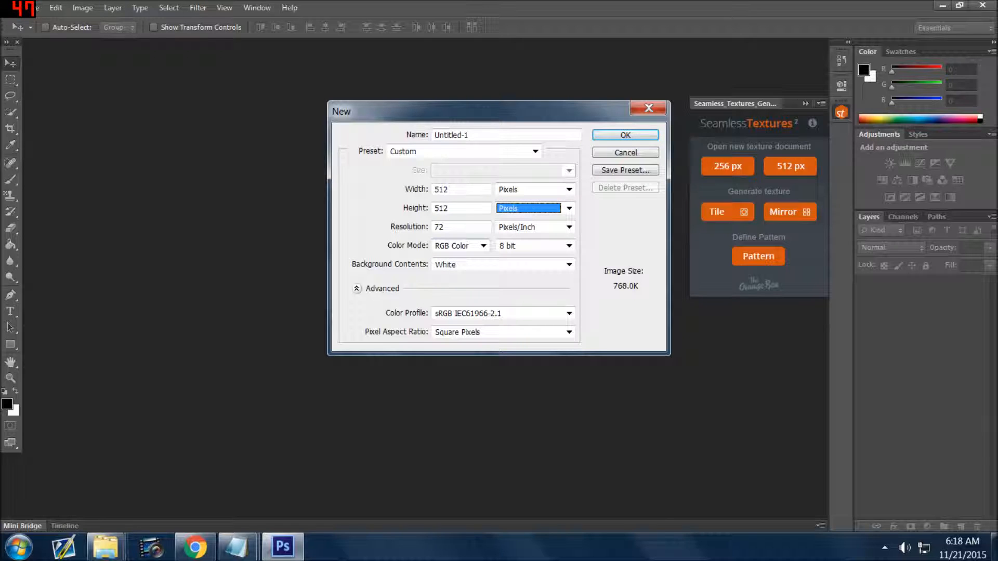
Set the resolution to 300 pixels/inch and create the document with a white background
left_click_drag(462, 227, 432, 227)
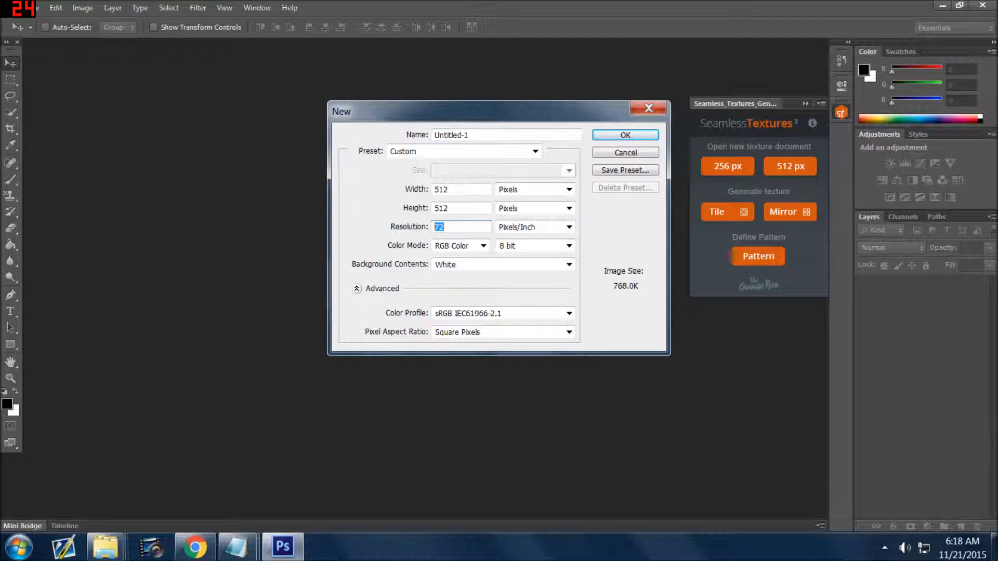
type("72")
left_click_drag(446, 227, 431, 227)
type("150")
double_click(441, 227)
type("300")
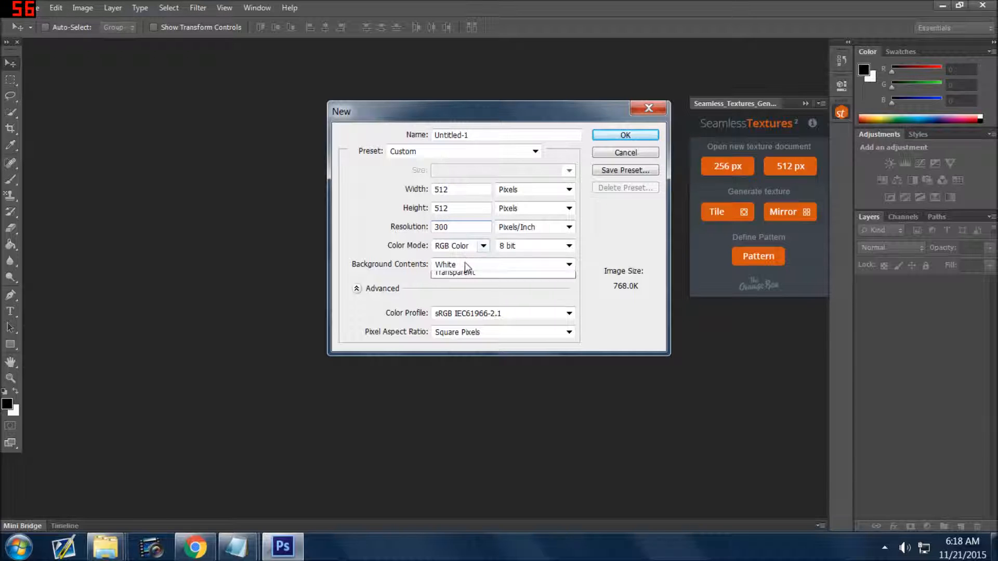
left_click(623, 136)
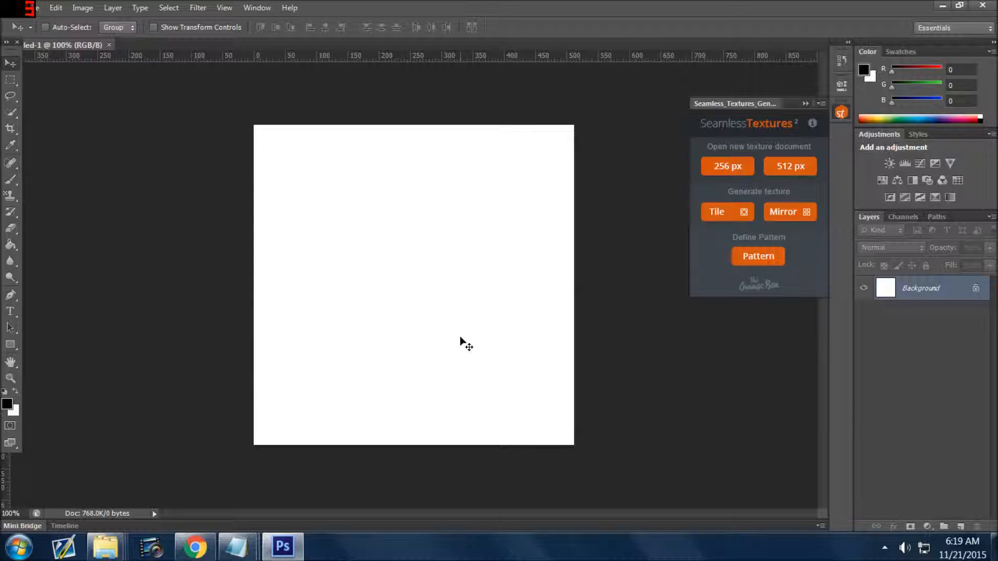
Open the image angelkitten.png from the lisafrank folder
left_click(33, 8)
left_click(47, 39)
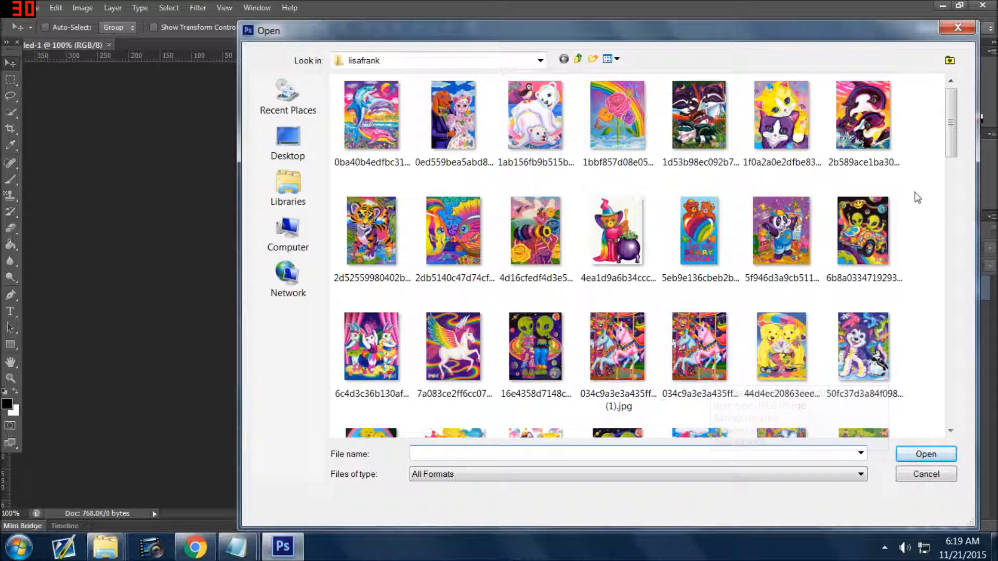
left_click_drag(950, 132, 949, 242)
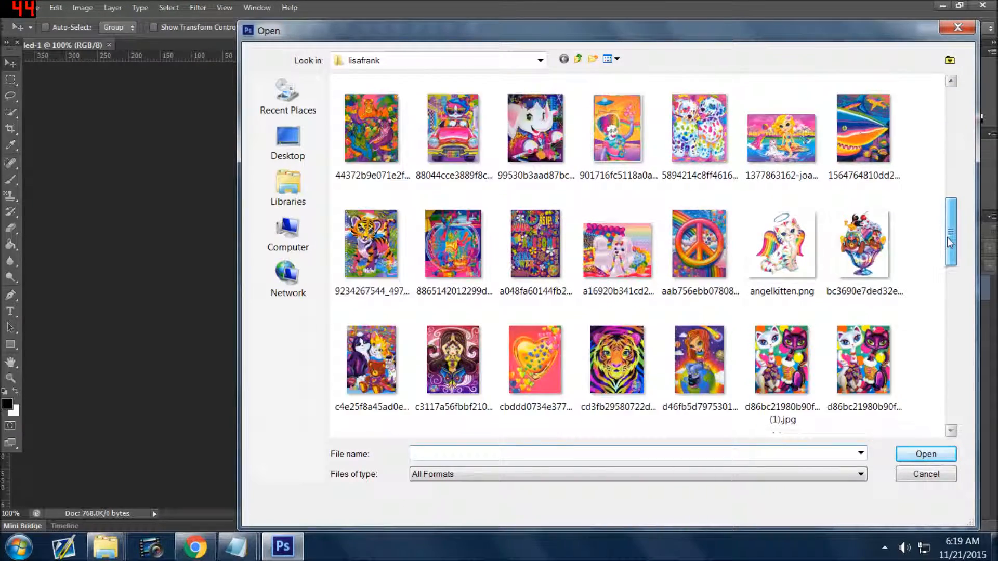
left_click(781, 247)
left_click(925, 454)
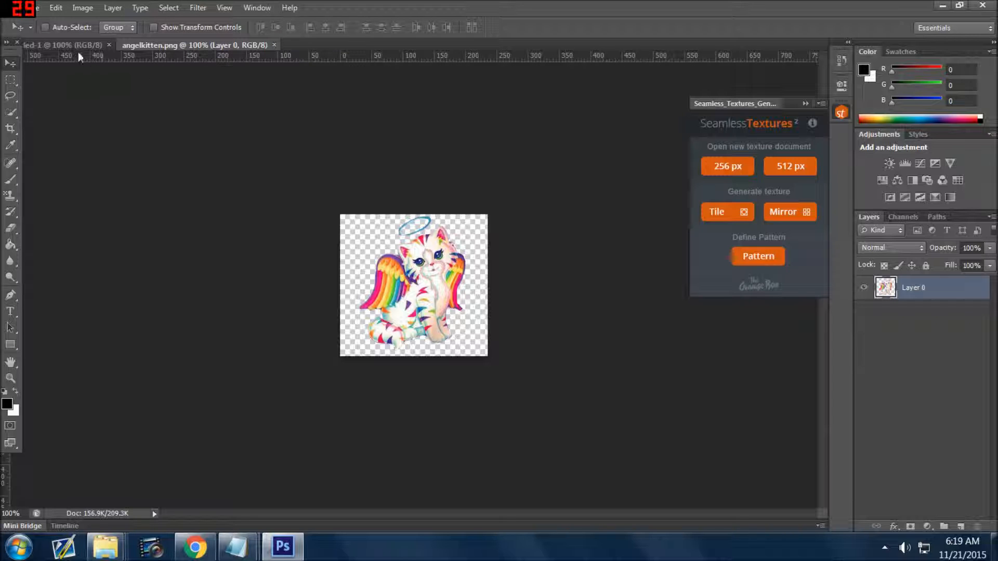
left_click(62, 46)
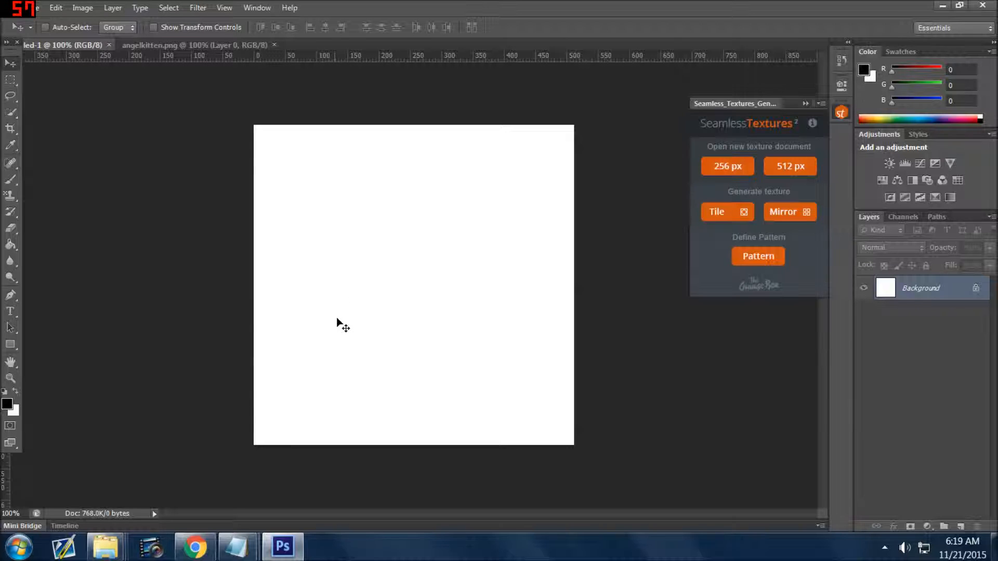
left_click(177, 46)
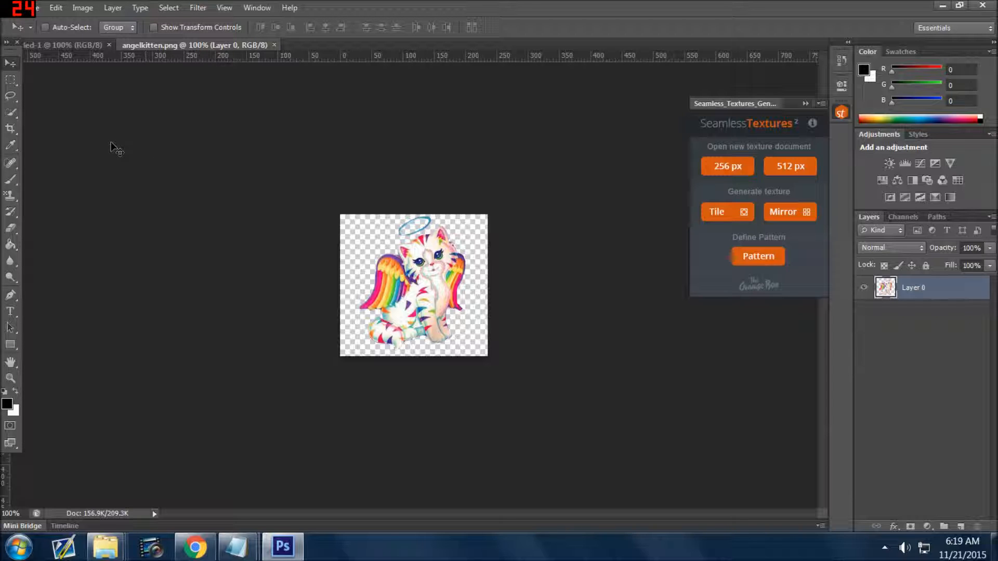
left_click(11, 182)
left_click(72, 134)
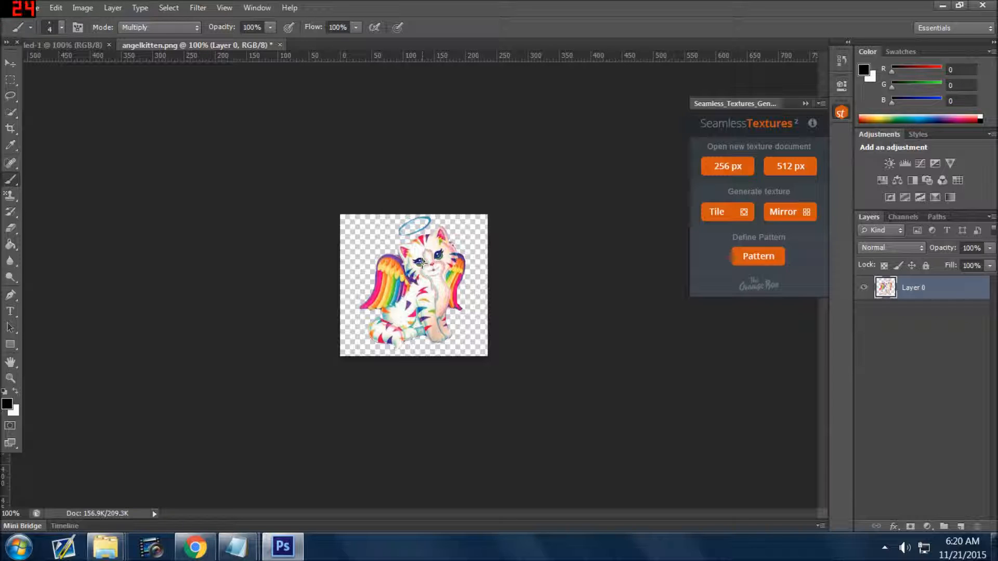
left_click(11, 63)
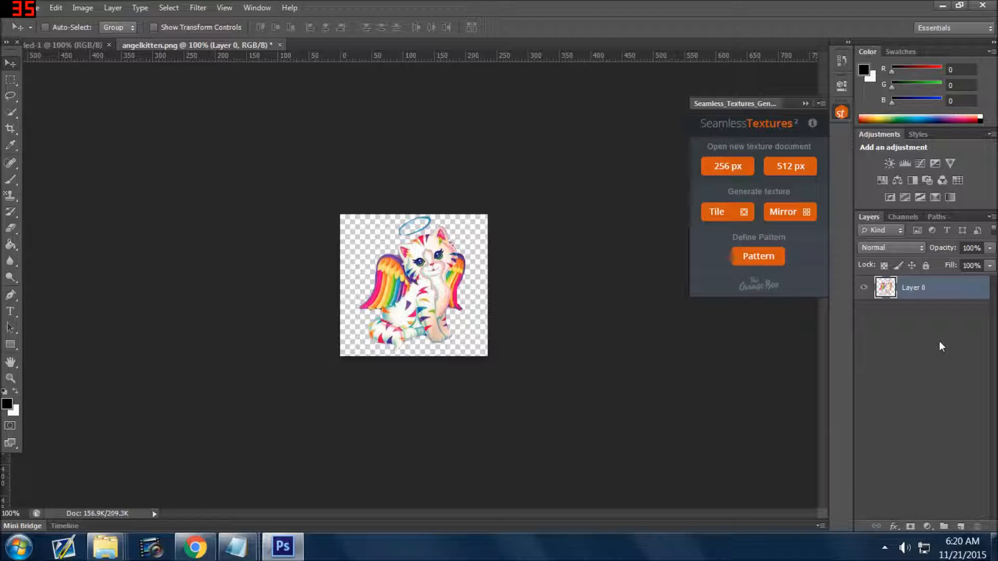
Add four empty layers above the kitten layer in angelkitten.png and select Layer 2
left_click(964, 527)
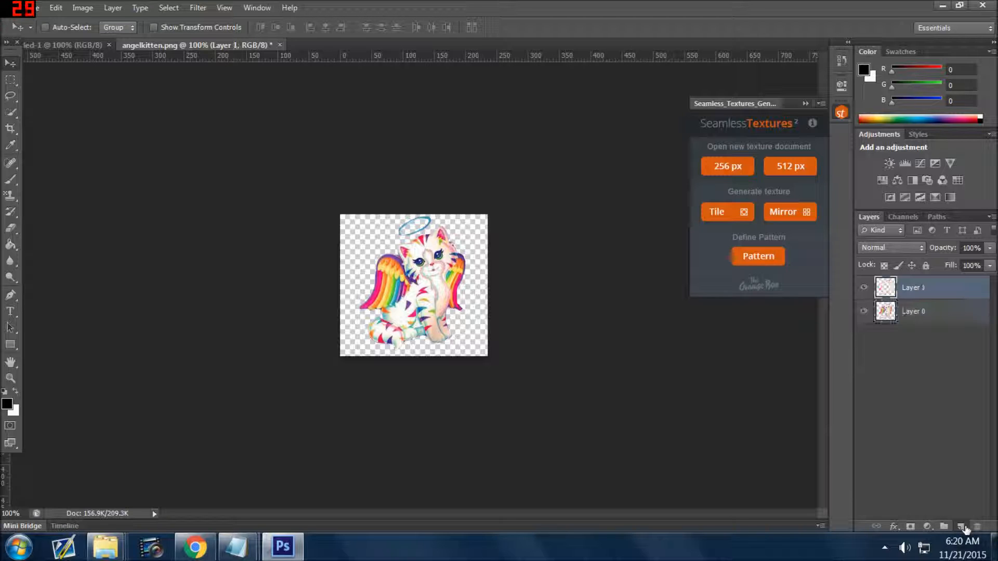
left_click(963, 528)
left_click(964, 528)
left_click(964, 527)
left_click(927, 338)
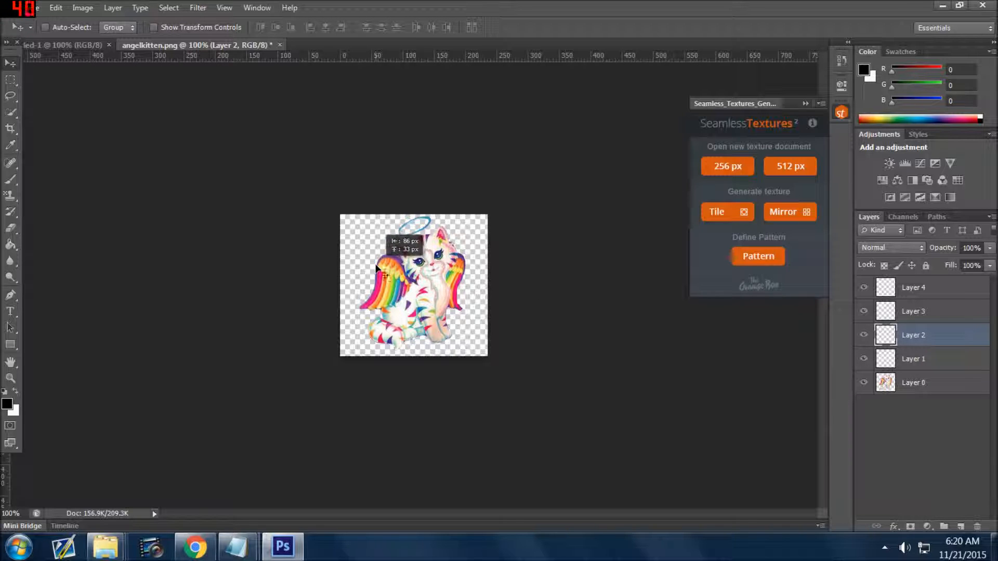
Copy the kitten on Layer 0 into the blank 512-pixel document and place it near the canvas centre
left_click(926, 382)
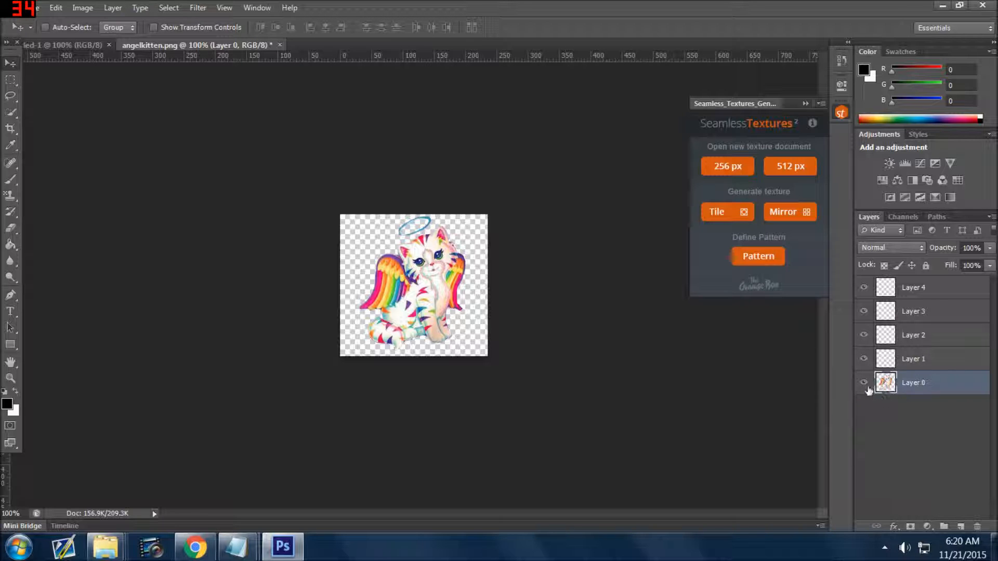
left_click(863, 387)
left_click(864, 385)
left_click(864, 385)
left_click_drag(423, 268, 86, 54)
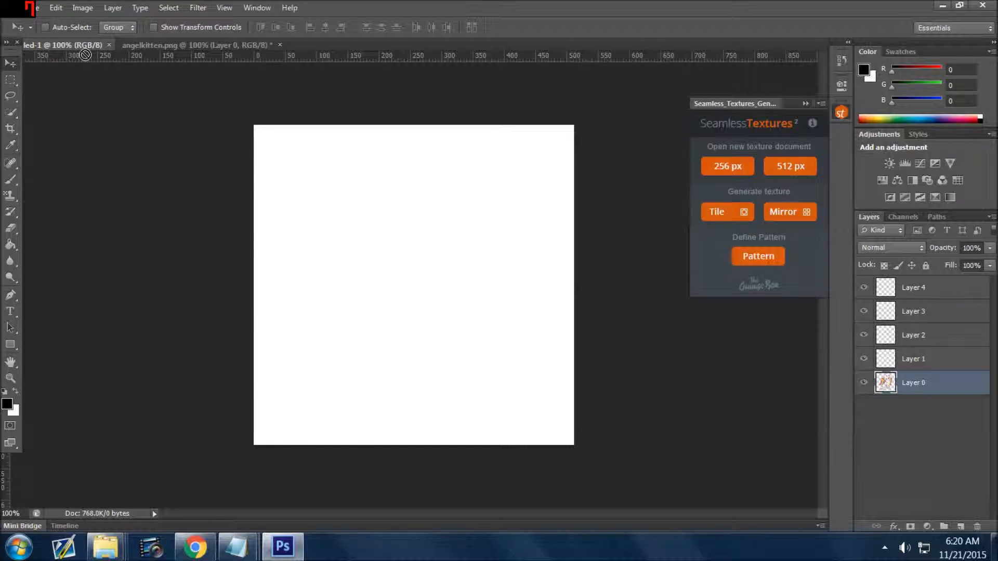
left_click_drag(85, 54, 431, 270)
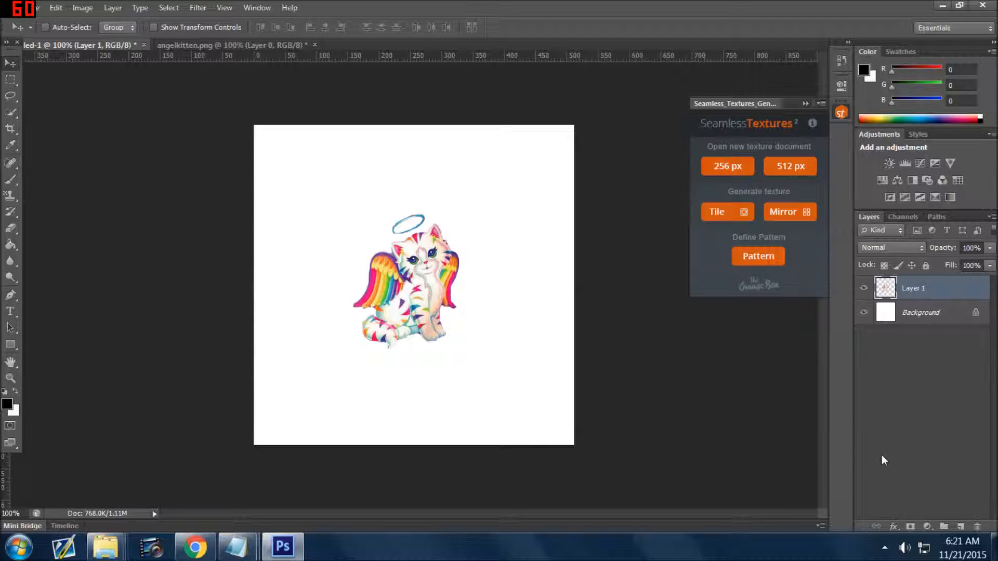
Generate a tiled seamless texture from the kitten artwork and define it as a pattern
left_click(720, 217)
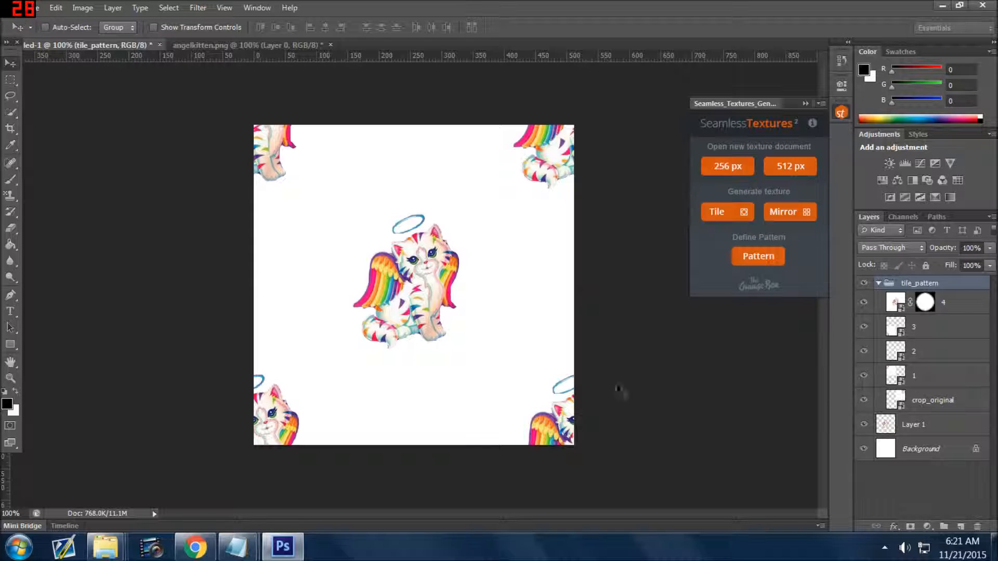
left_click(750, 254)
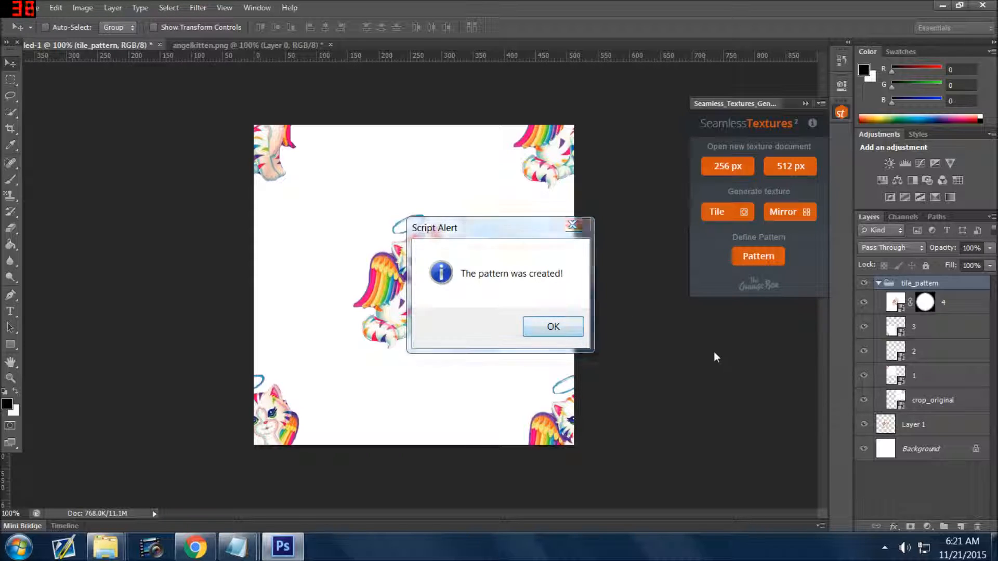
left_click(547, 332)
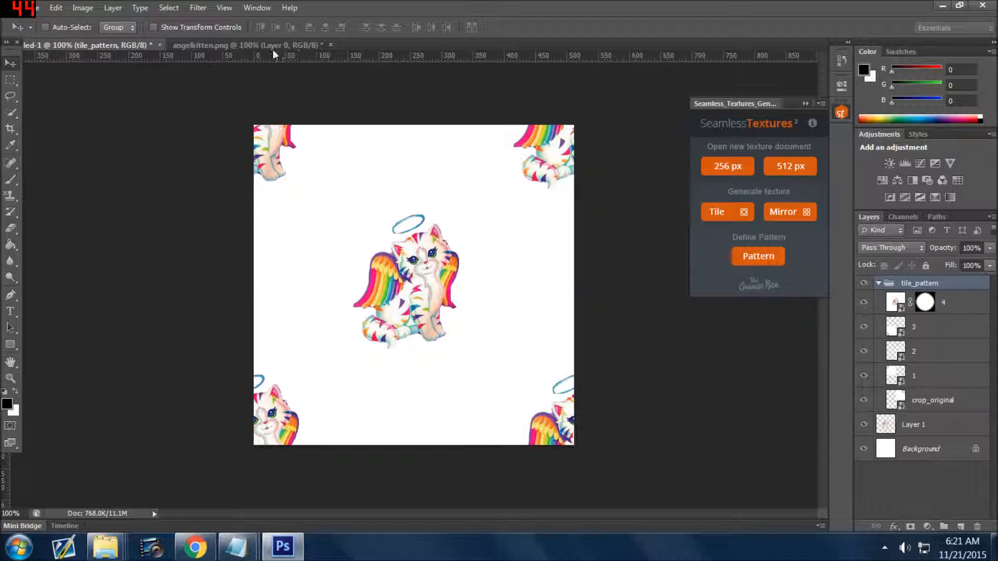
Create a new white document 1024 by 1024 pixels at 300 pixels/inch
left_click(36, 7)
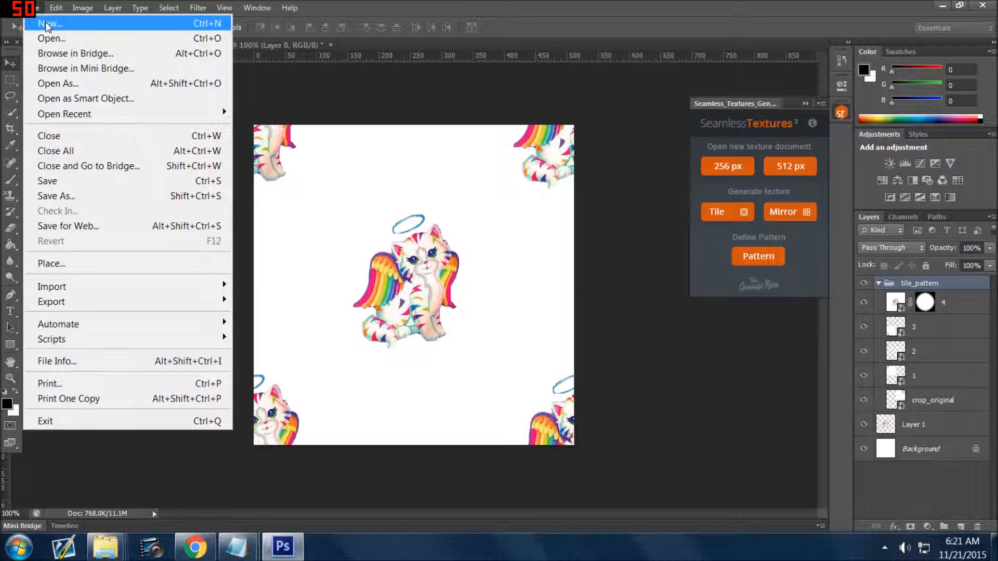
left_click(46, 24)
key("Tab")
key("Tab")
type("1024")
key("Tab")
key("Tab")
type("1024")
key("Tab")
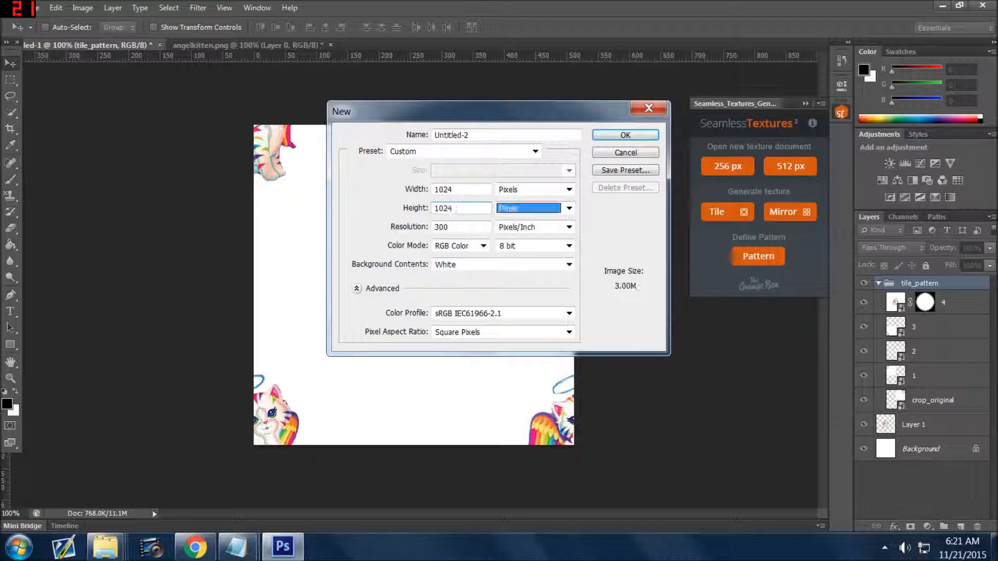
left_click(611, 139)
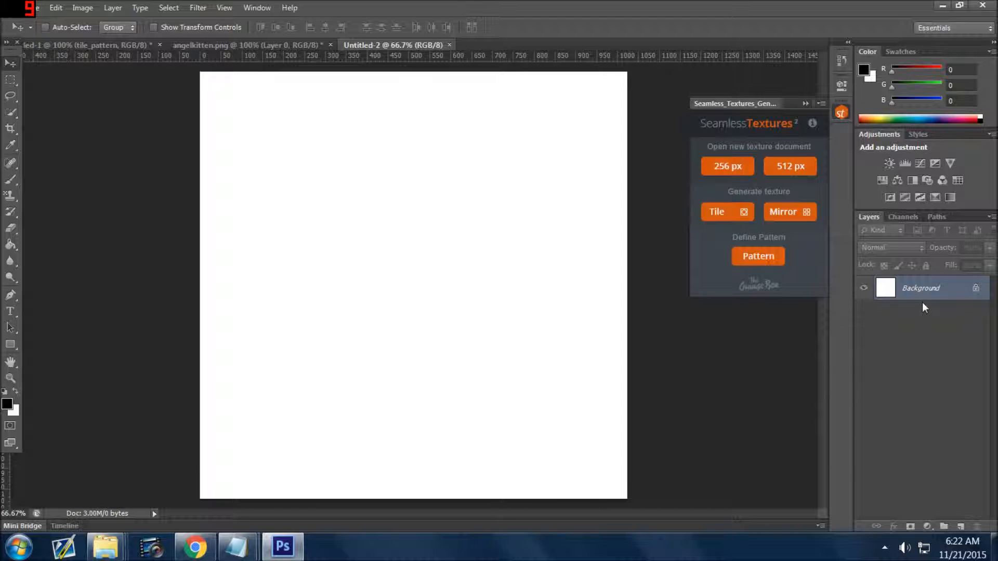
Duplicate the Background layer under its default name and hide the original Background layer
right_click(961, 287)
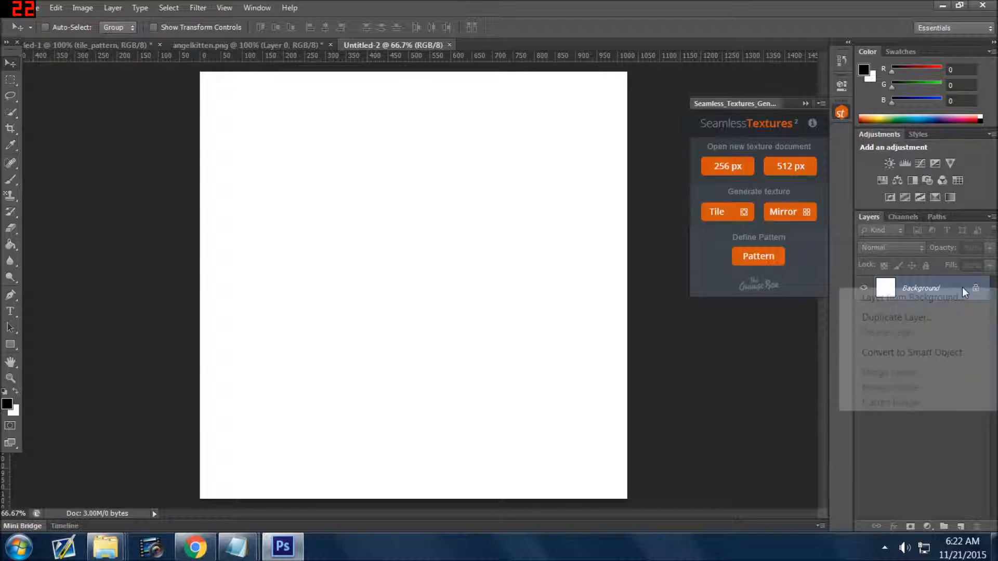
left_click(913, 315)
left_click(603, 168)
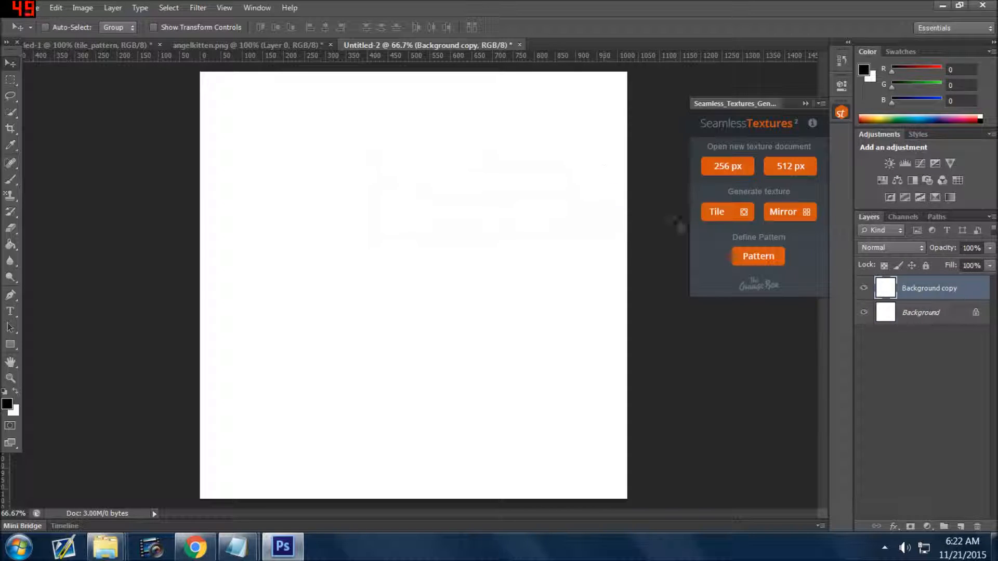
left_click(930, 314)
left_click(864, 312)
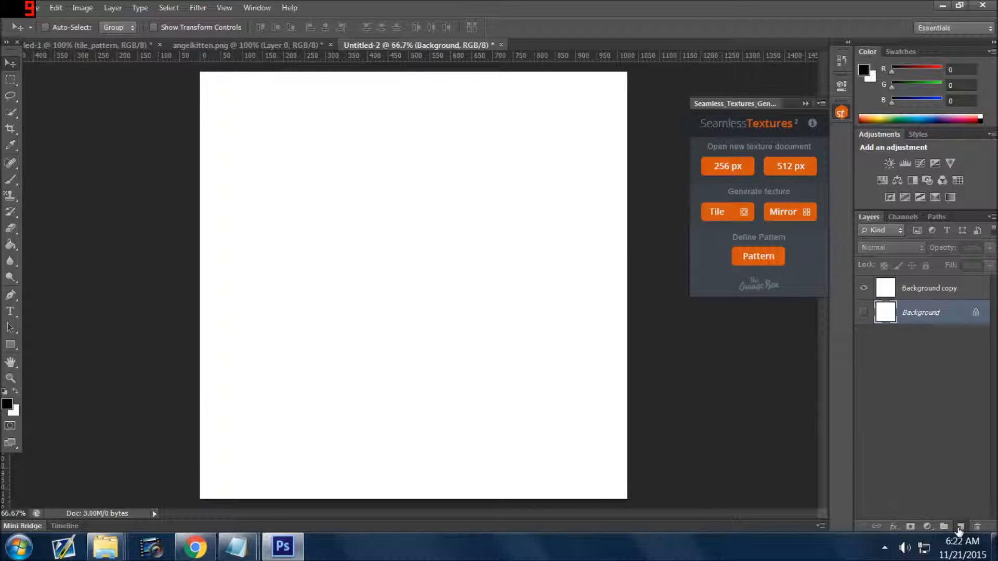
left_click(959, 527)
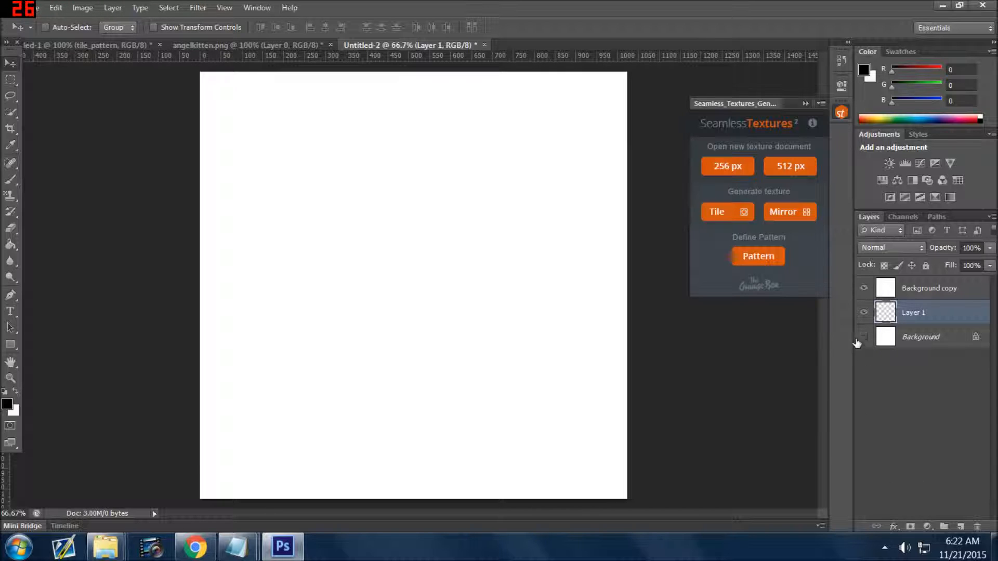
left_click(864, 312)
left_click_drag(930, 319, 982, 532)
Delete the hidden original Background layer, keeping only Background copy
left_click(907, 291)
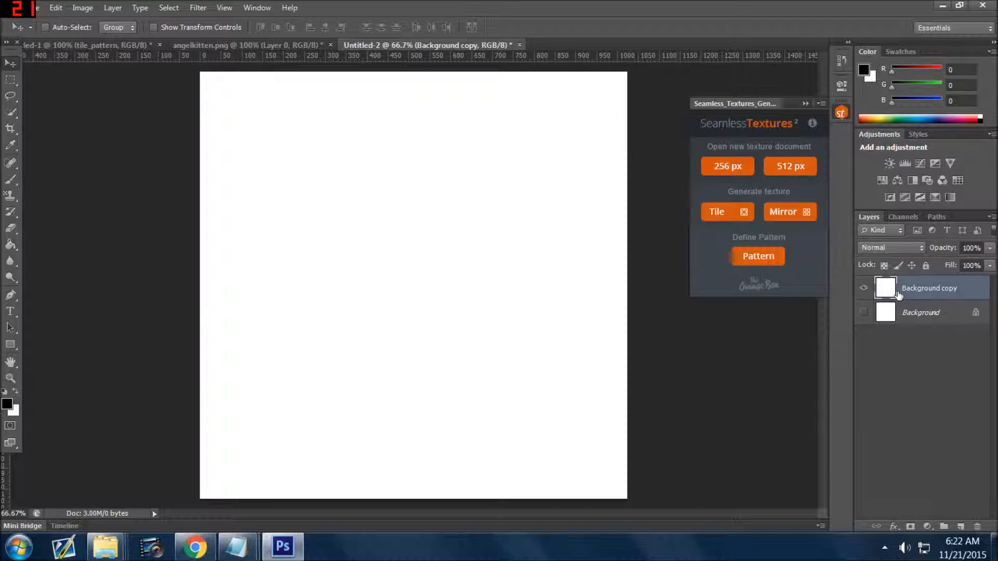
left_click(900, 526)
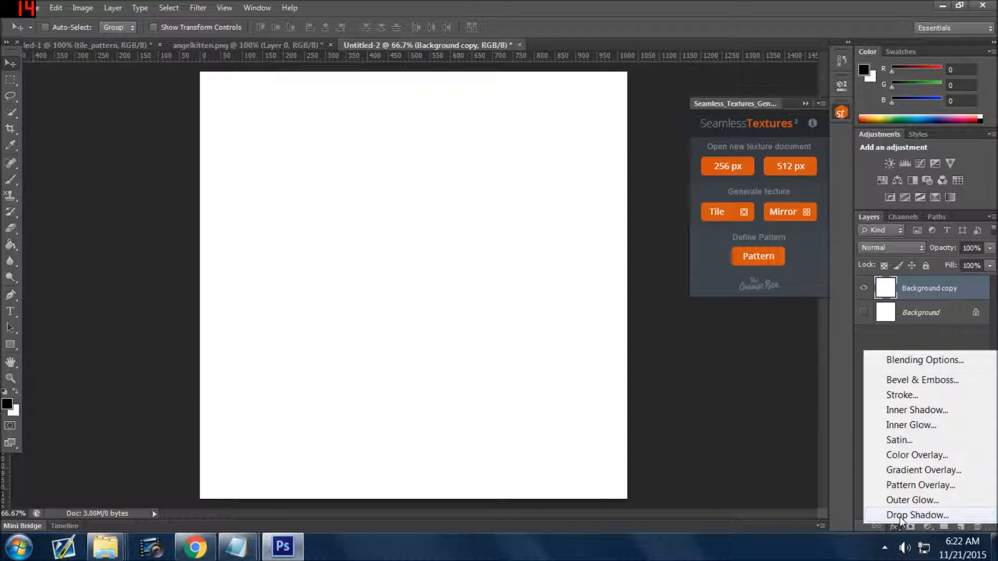
left_click(903, 285)
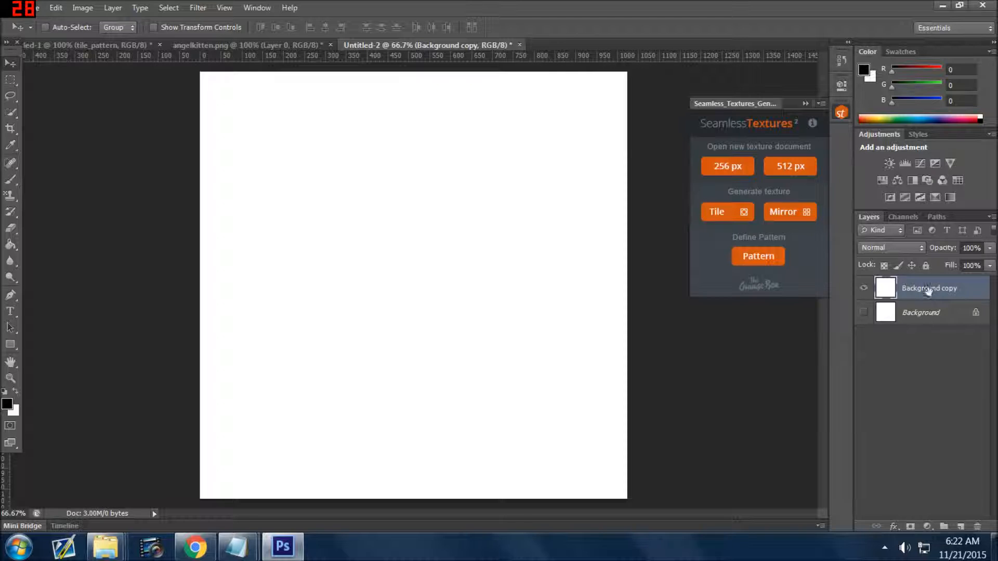
left_click_drag(945, 311, 977, 526)
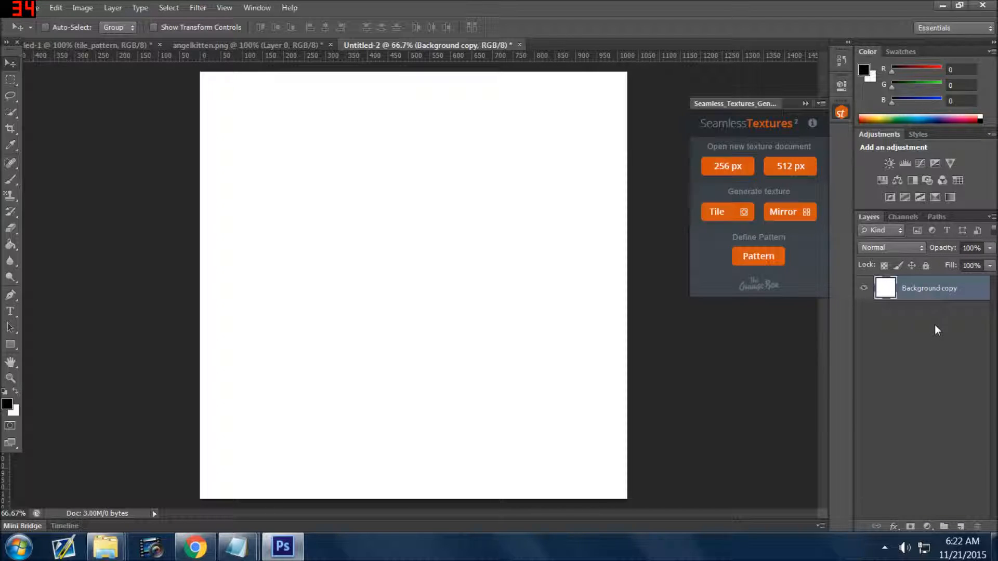
Add a Pattern Overlay to the Background copy layer using the angel kitten pattern my_new_pattern
left_click(894, 527)
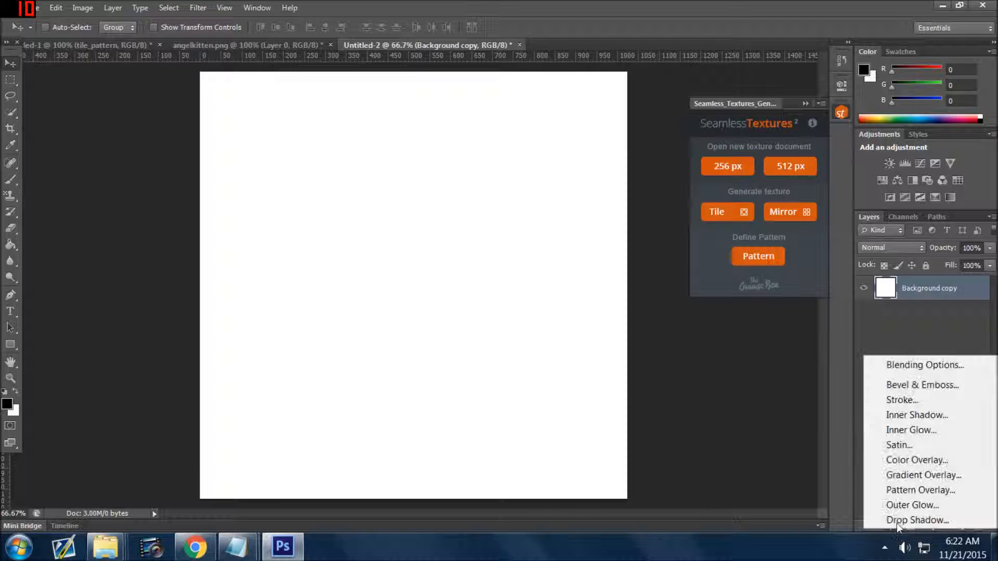
left_click(901, 491)
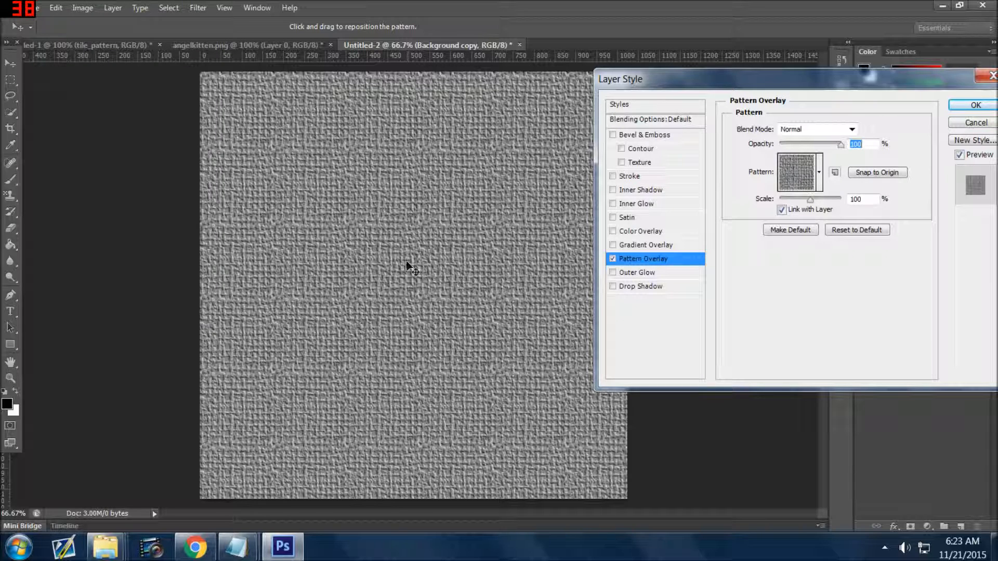
left_click(819, 174)
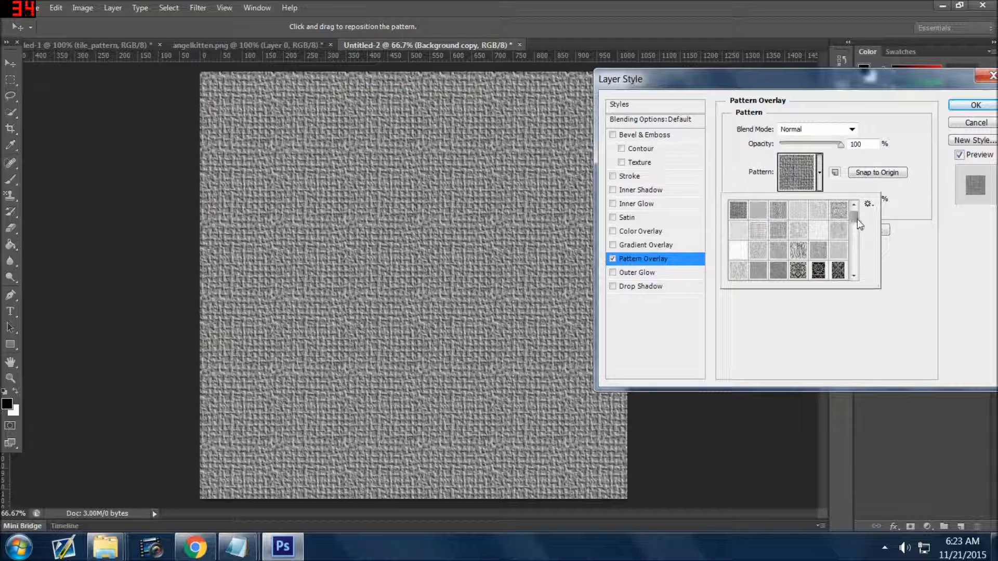
left_click_drag(856, 220, 840, 294)
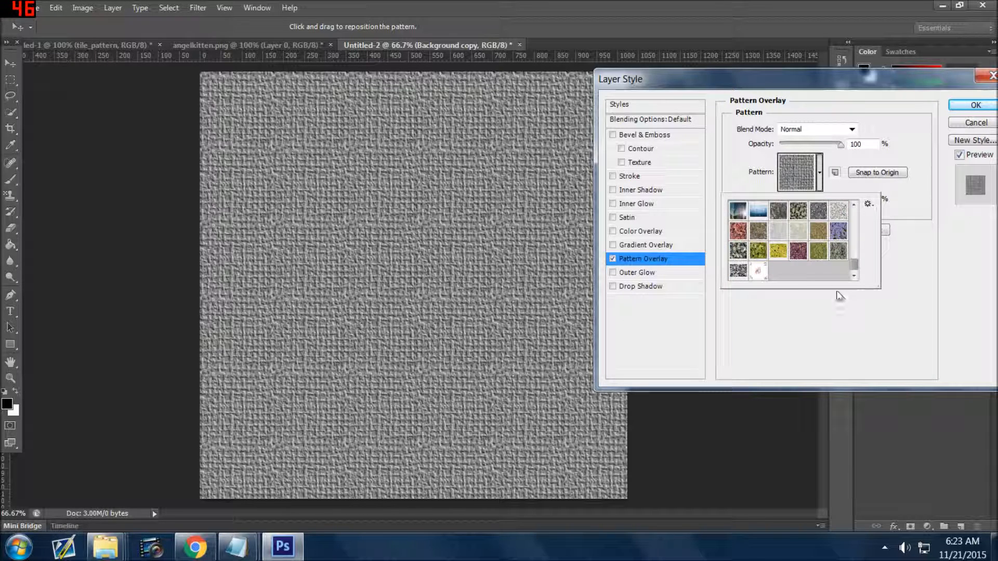
left_click(757, 270)
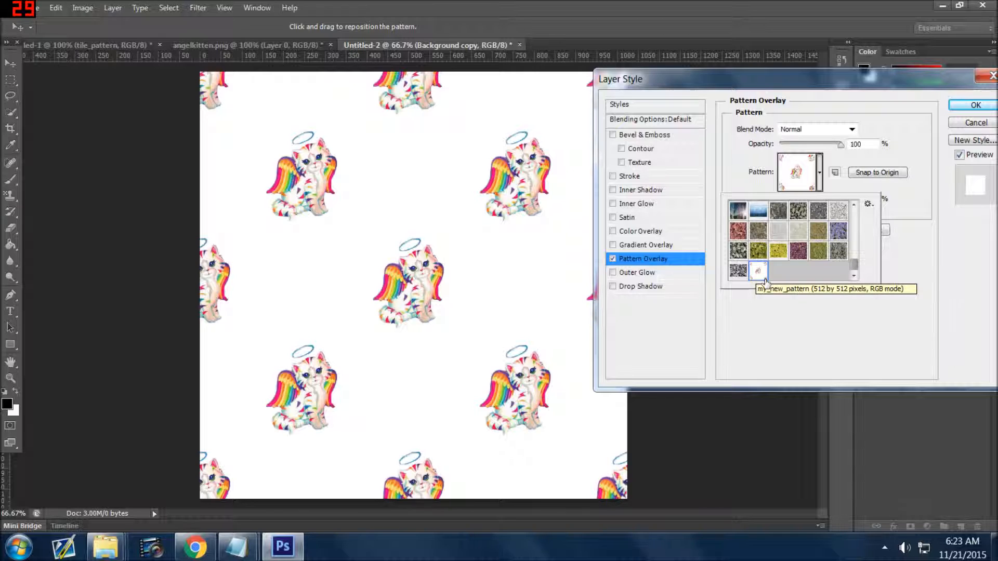
left_click(771, 320)
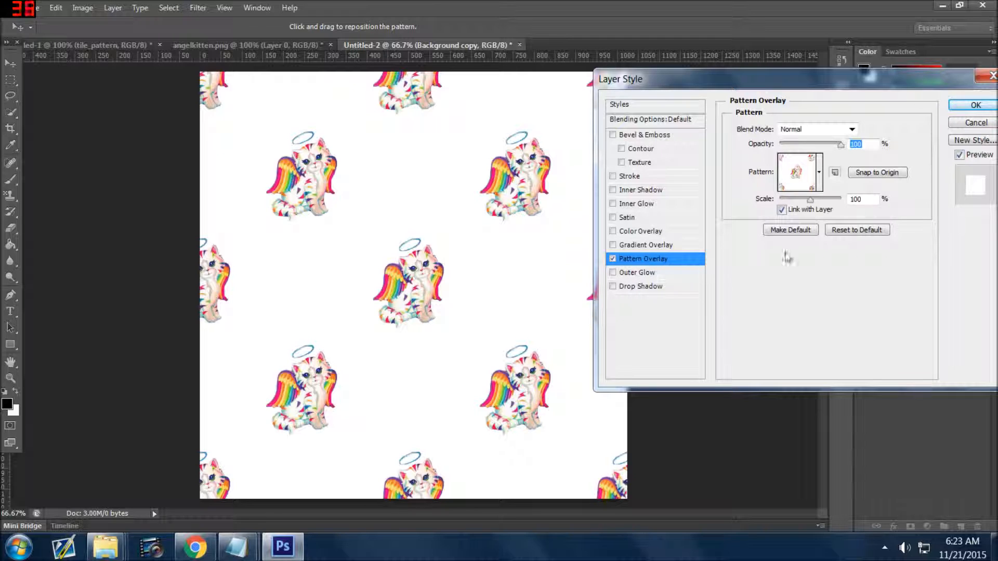
Preview the kitten pattern overlay at 33% and 146% scale and settle on a scale of 71%
left_click_drag(809, 202, 792, 202)
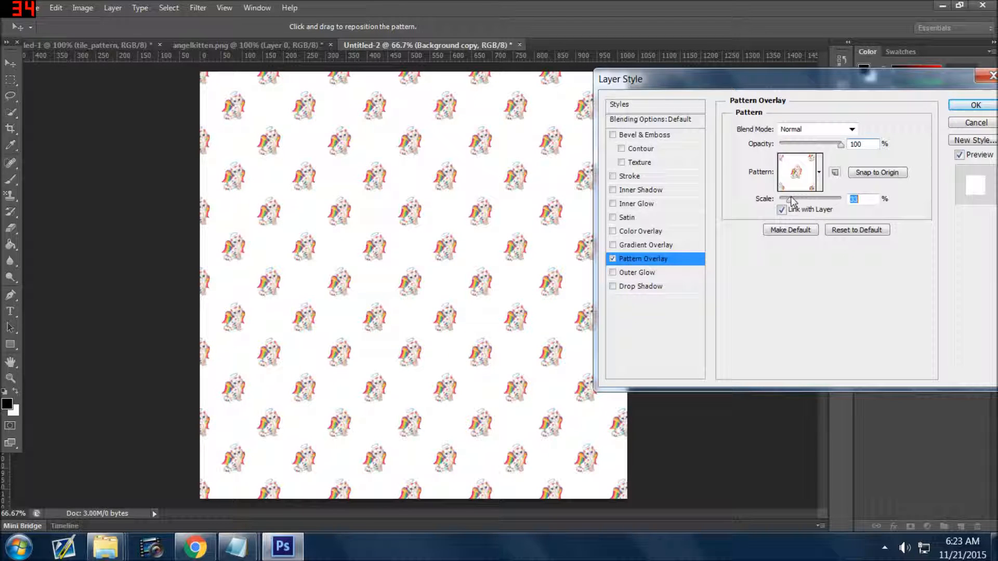
left_click_drag(792, 202, 814, 202)
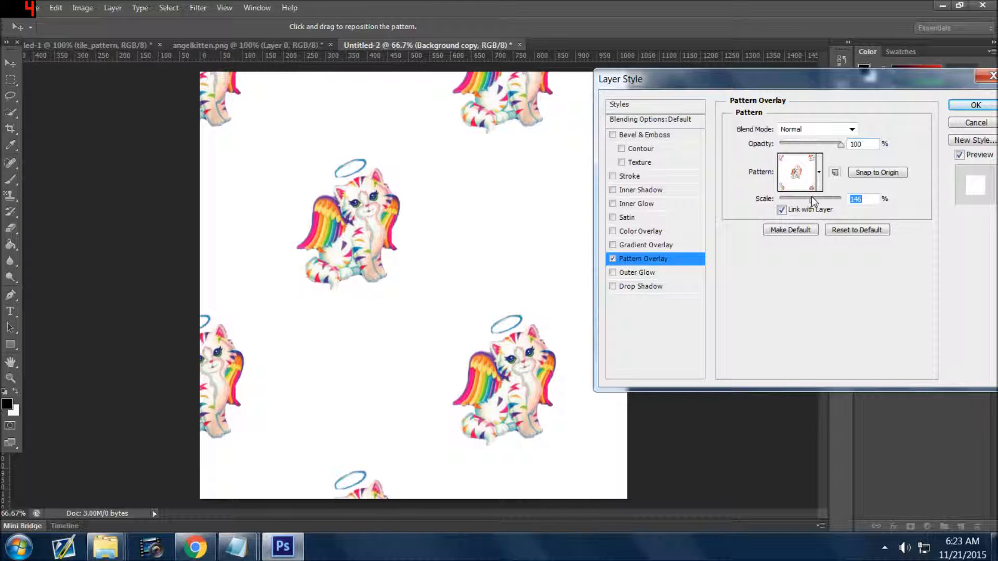
left_click_drag(811, 198, 801, 198)
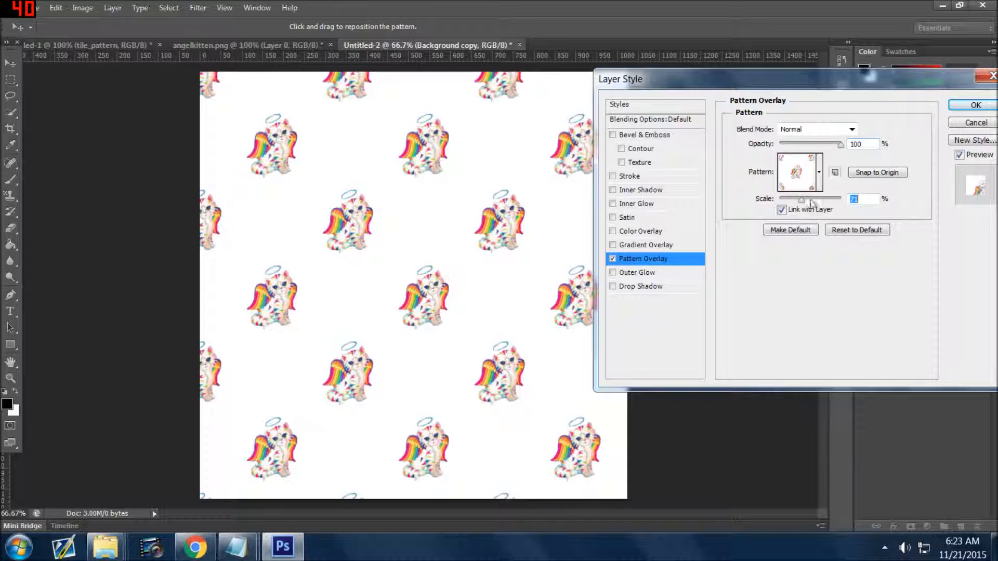
Try the Soft Light, Hard Light, Multiply and Color Burn blend modes on the kitten pattern overlay
left_click(852, 131)
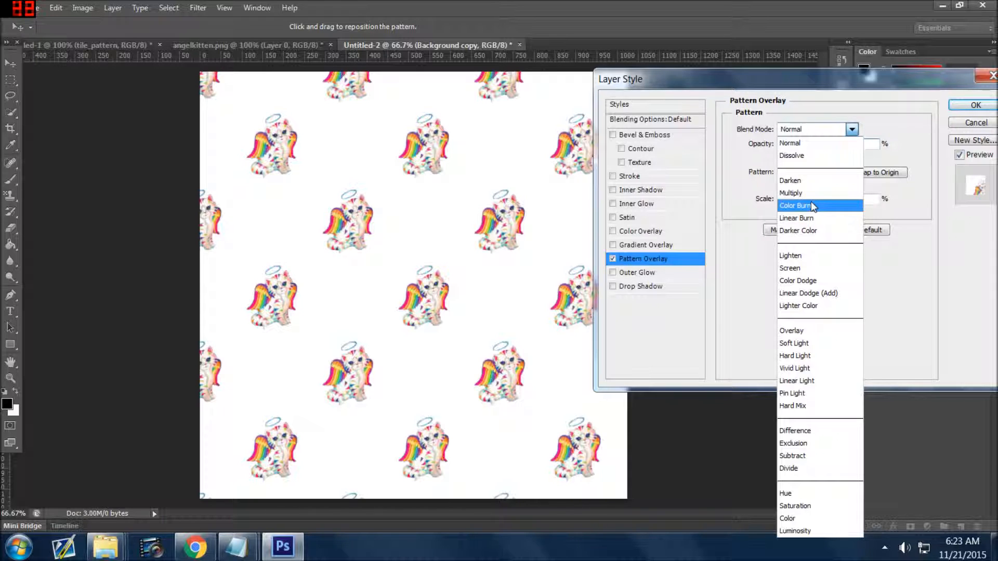
left_click(803, 344)
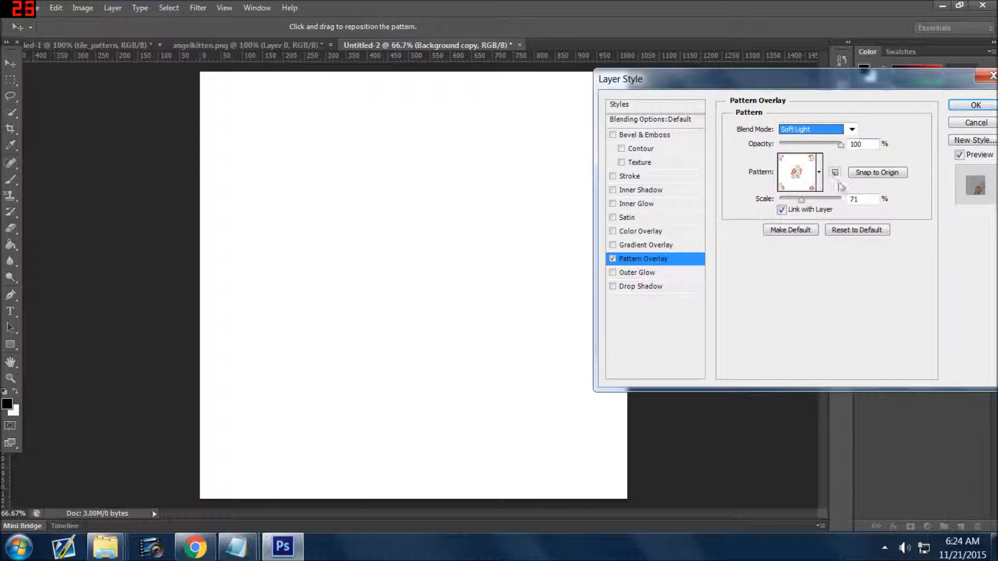
left_click(853, 130)
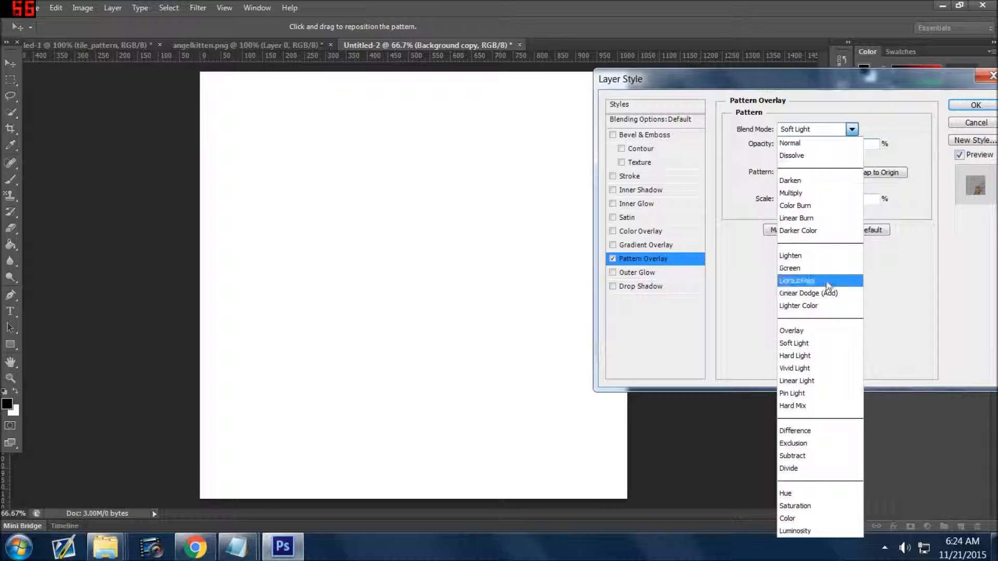
left_click(818, 357)
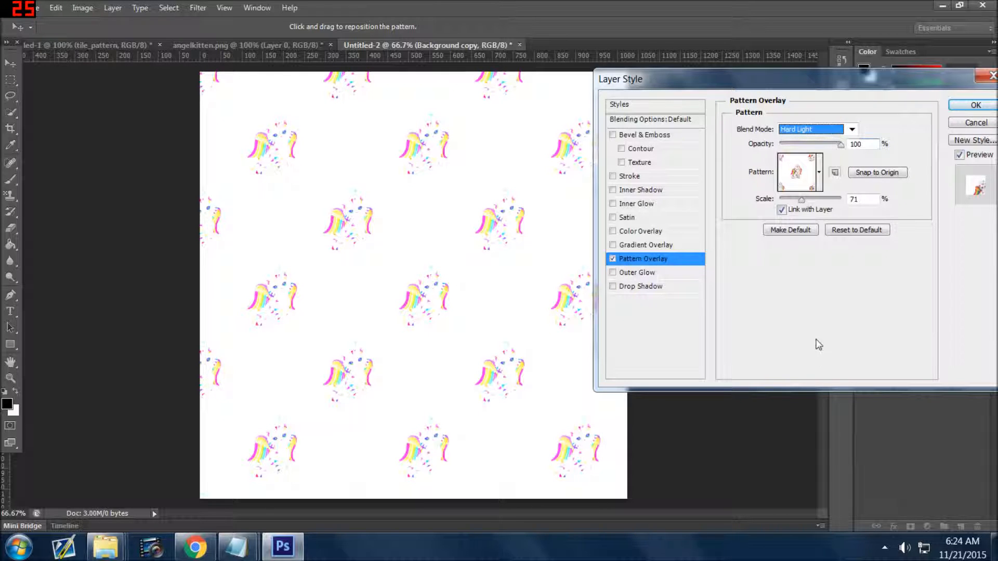
left_click(851, 130)
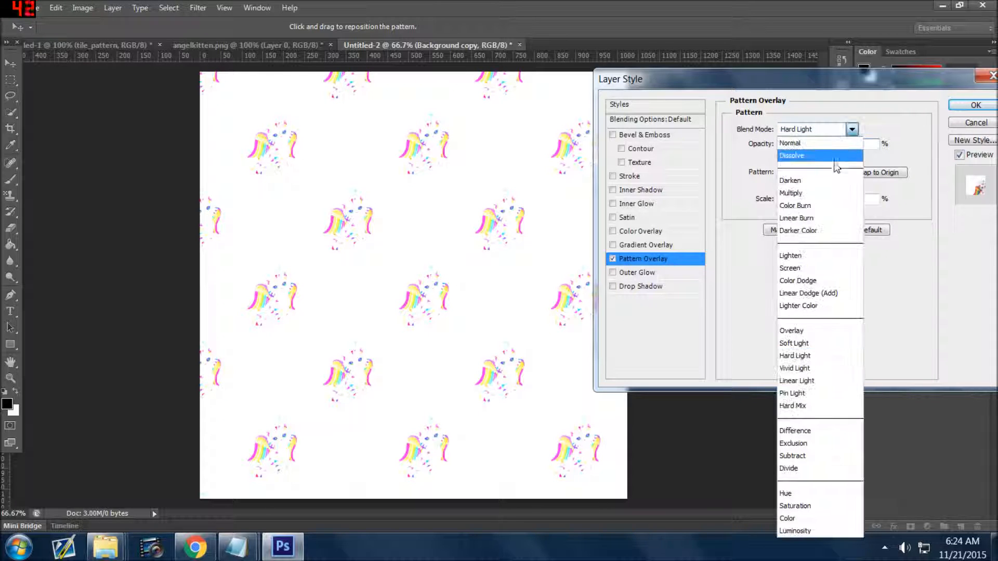
left_click(826, 194)
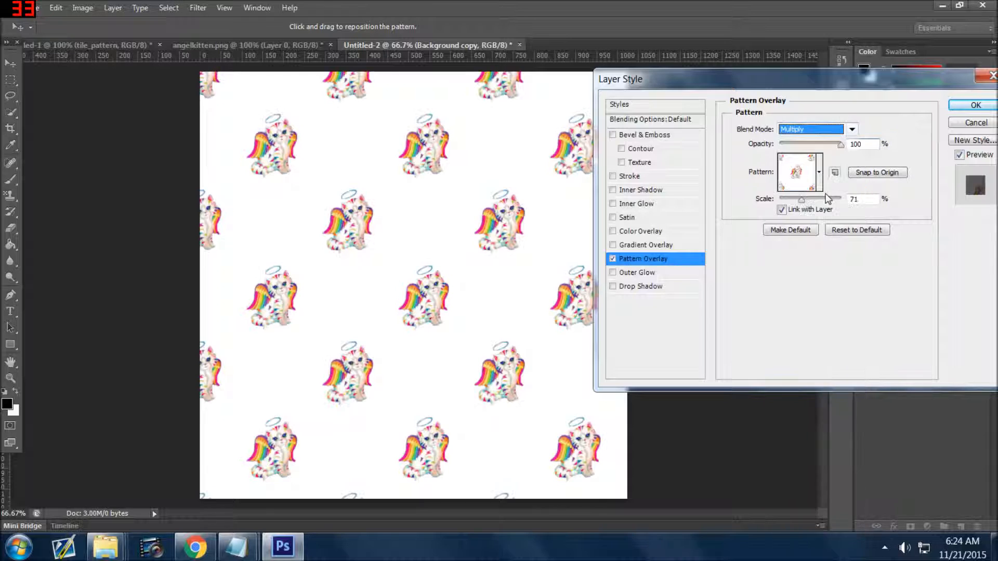
left_click(848, 130)
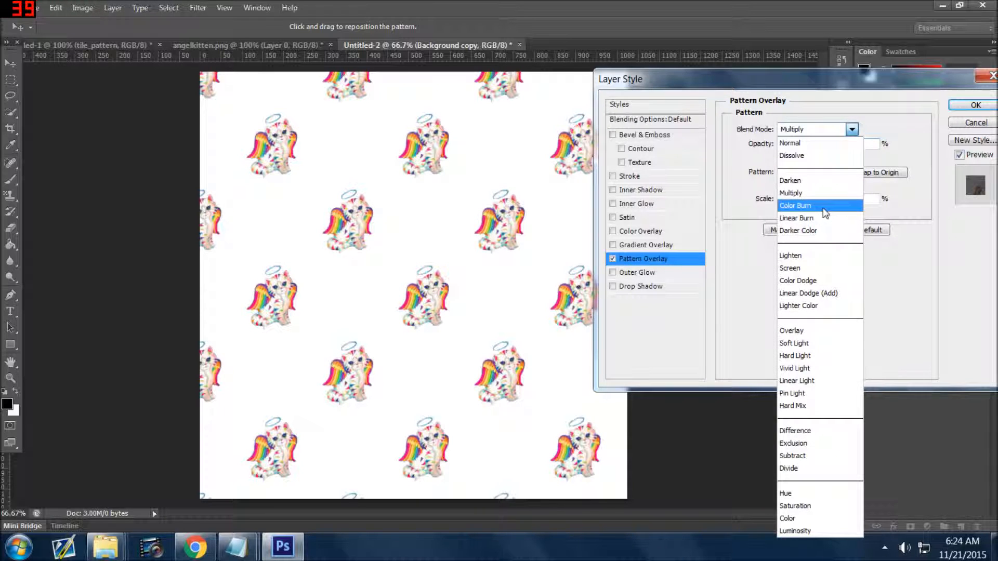
left_click(822, 207)
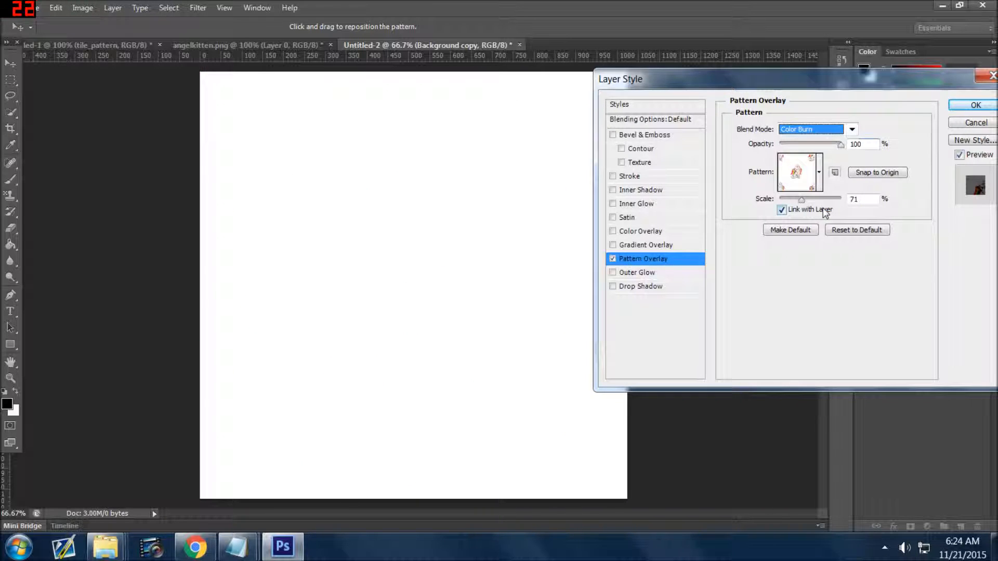
left_click(852, 129)
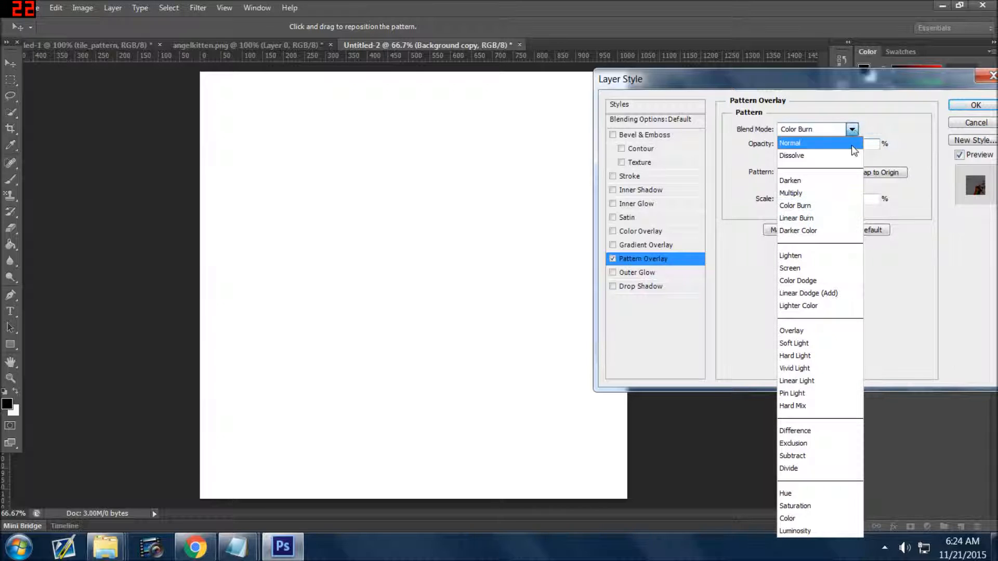
left_click(895, 287)
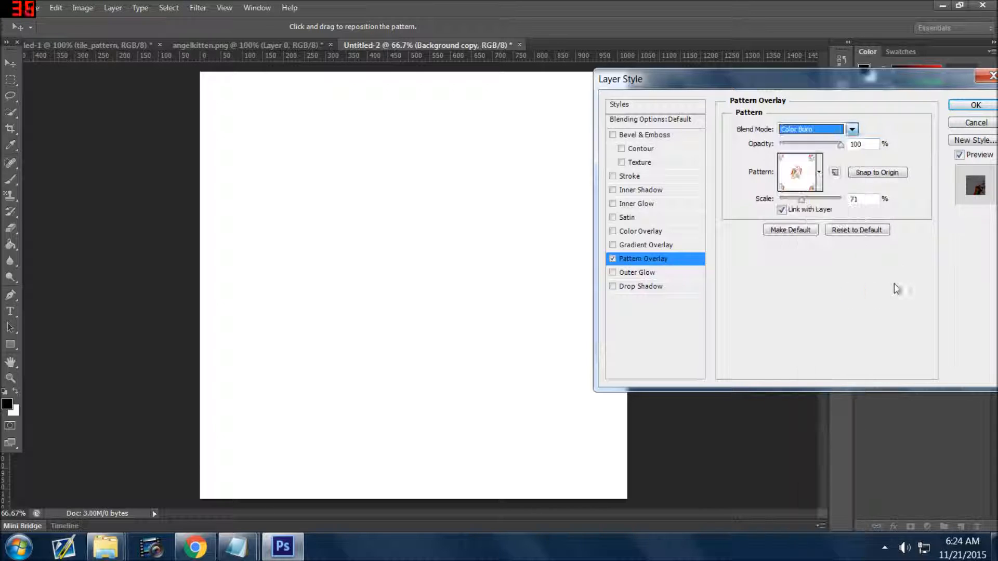
left_click(978, 124)
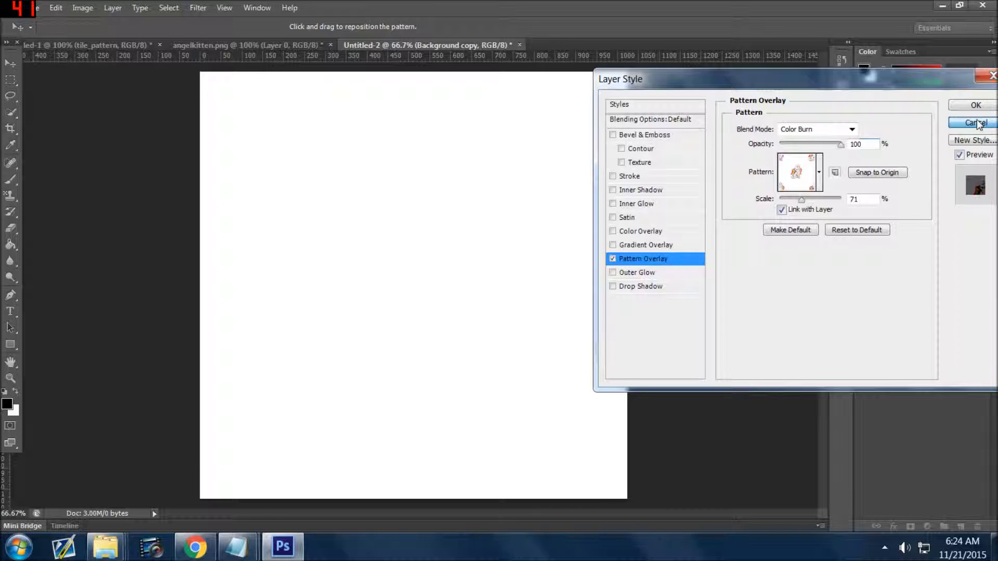
Set the pattern overlay's blend mode to Normal and enlarge the pattern's scale
left_click(806, 129)
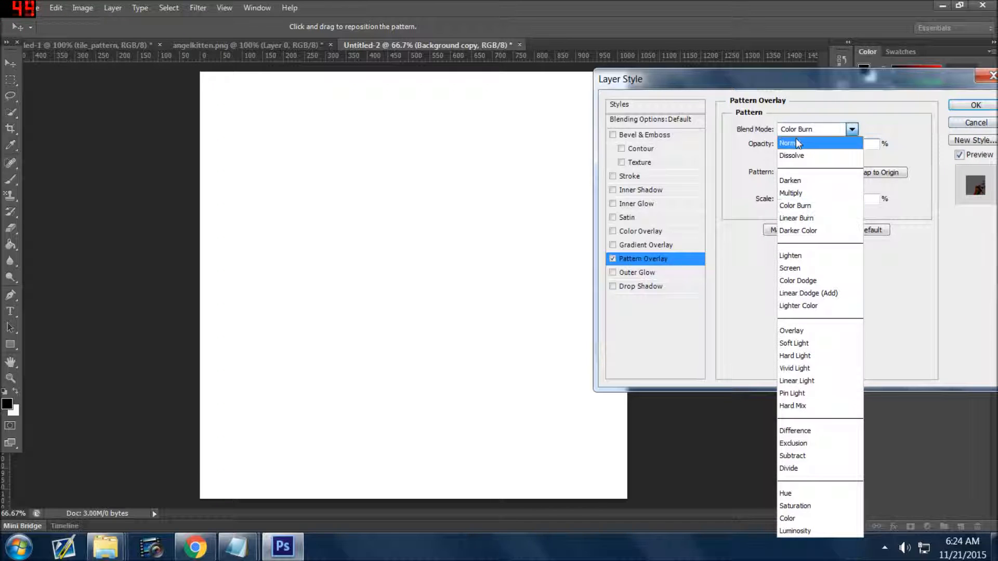
left_click(796, 141)
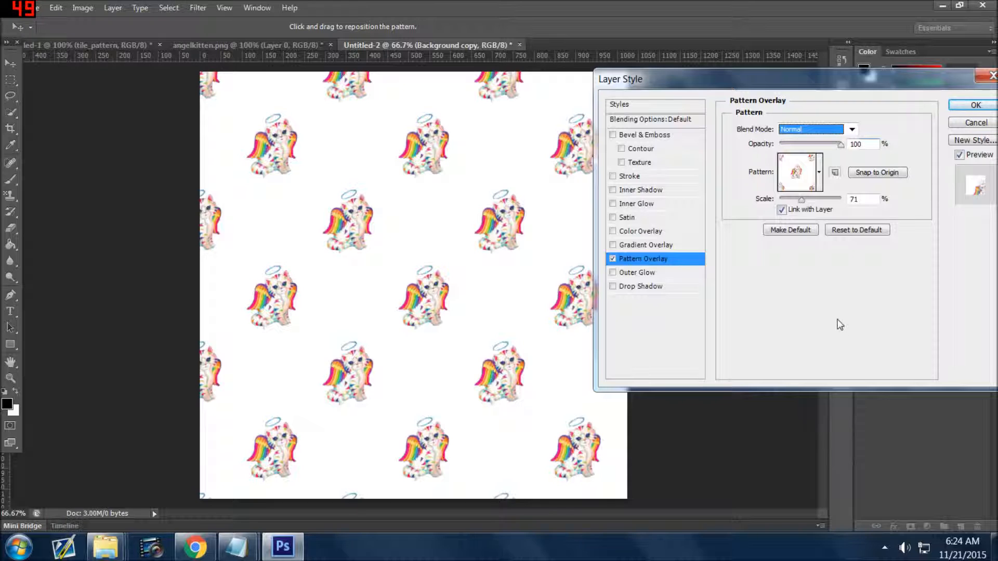
mouse_move(802, 201)
left_mouse_down()
mouse_move(790, 201)
mouse_move(818, 201)
left_mouse_up()
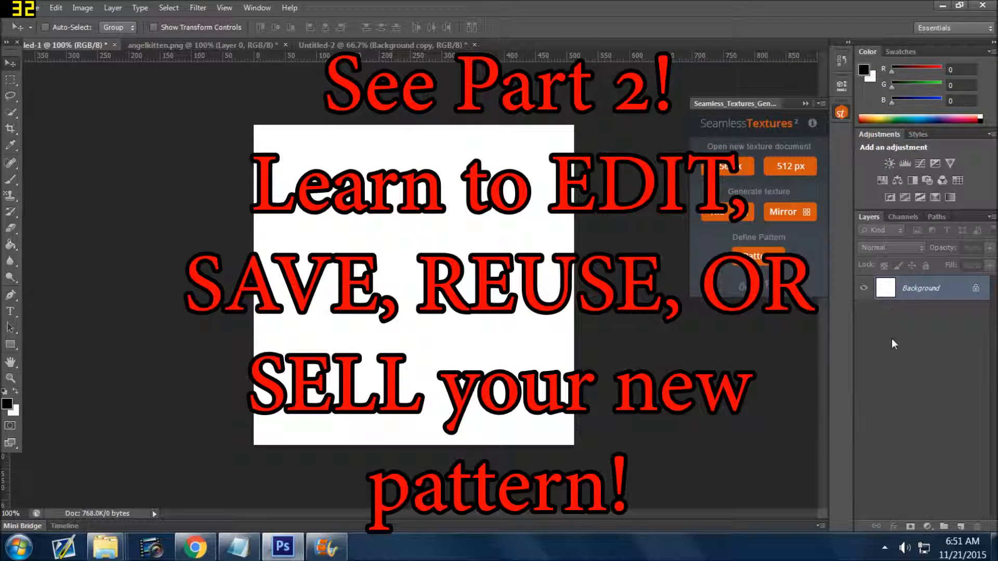